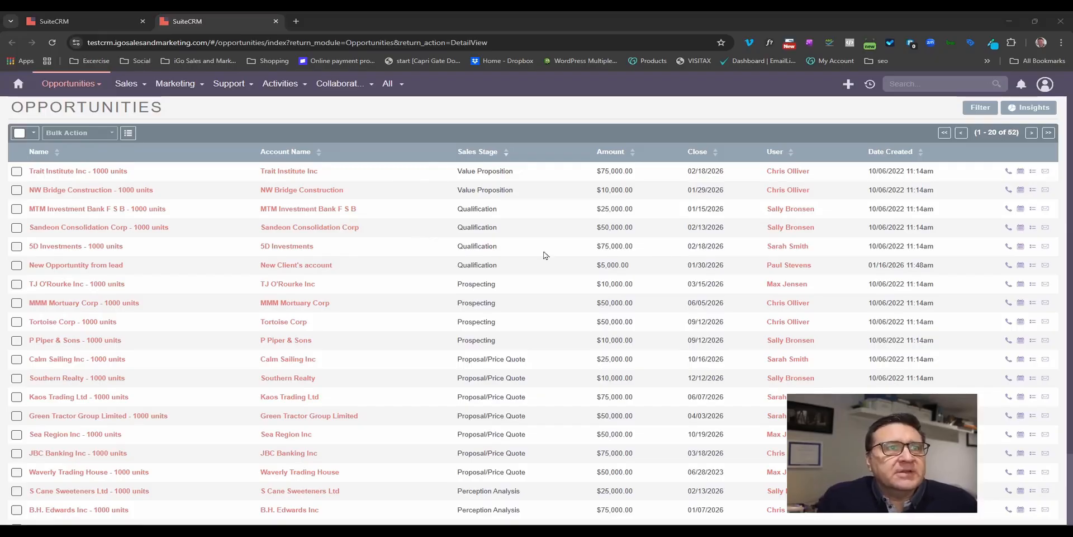
Step: Reverse the Sales Stage sort of the opportunities list and clear that sort
left_click(508, 152)
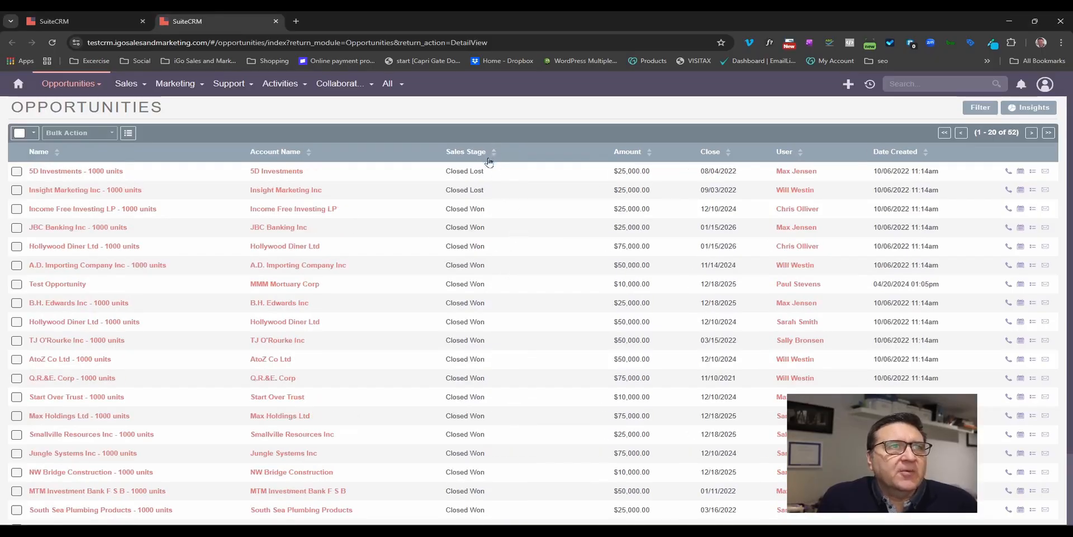
left_click(489, 160)
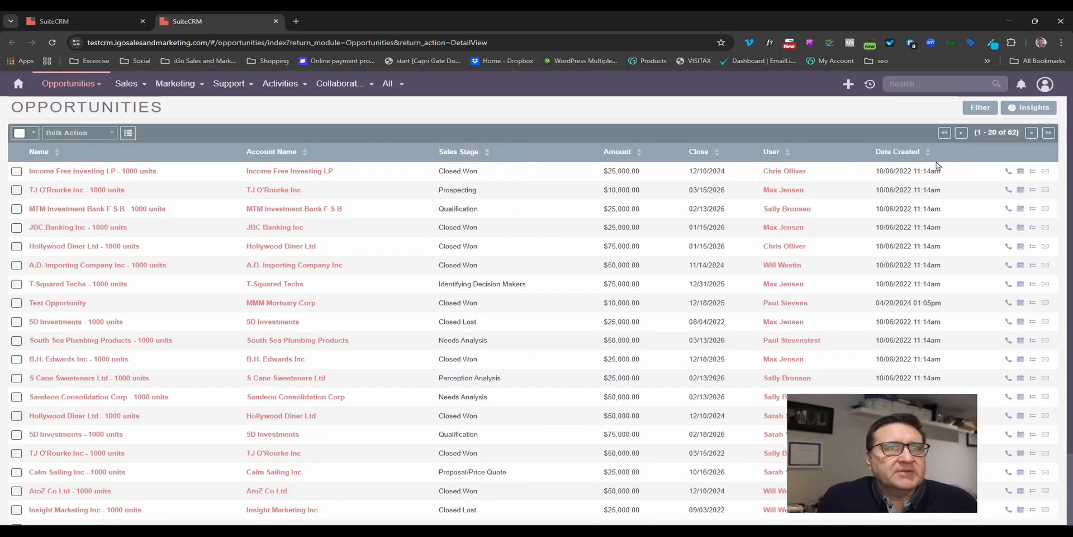
Step: Mark Prospecting, Qualification and Needs Analysis as sales stages in the opportunities filter, and close the filter without searching
left_click(977, 111)
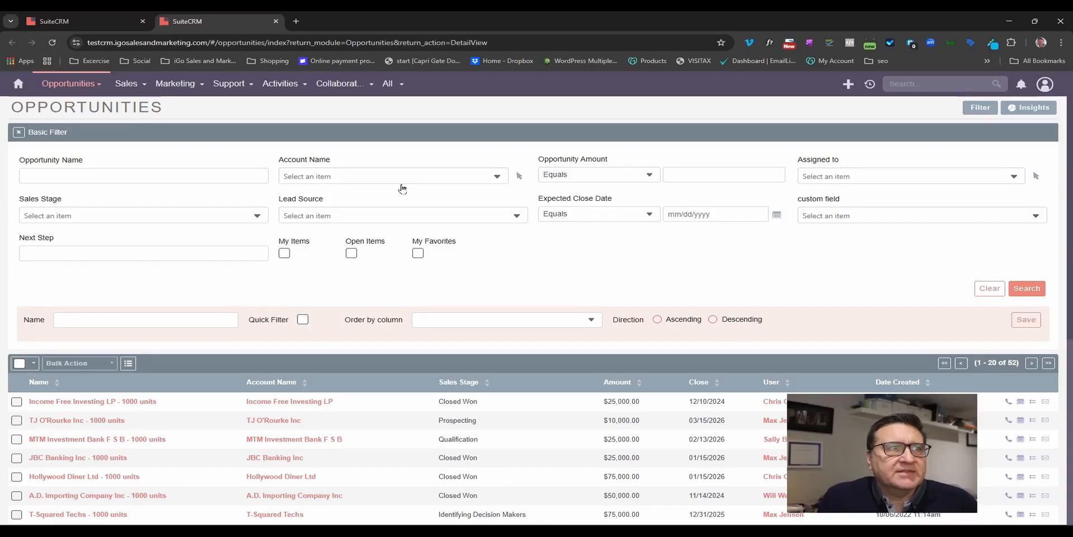
left_click(202, 219)
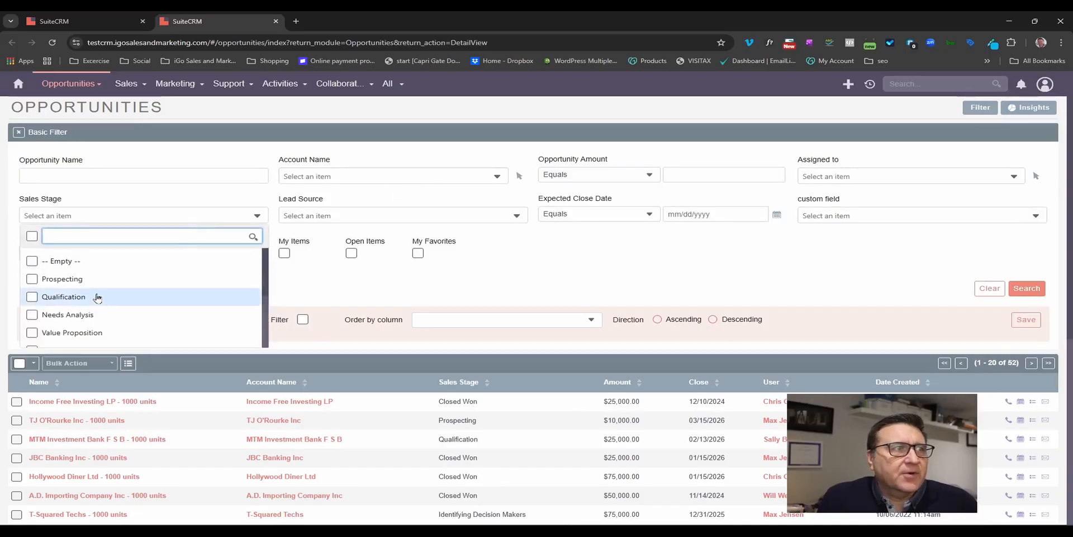
left_click(31, 279)
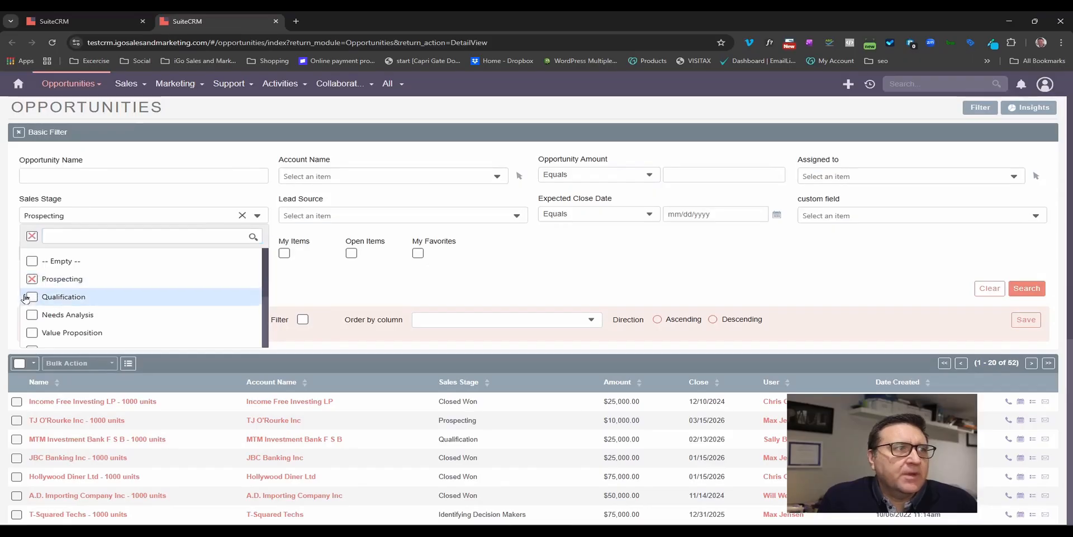
left_click(32, 296)
left_click(32, 314)
scroll(86, 301, "down", 2)
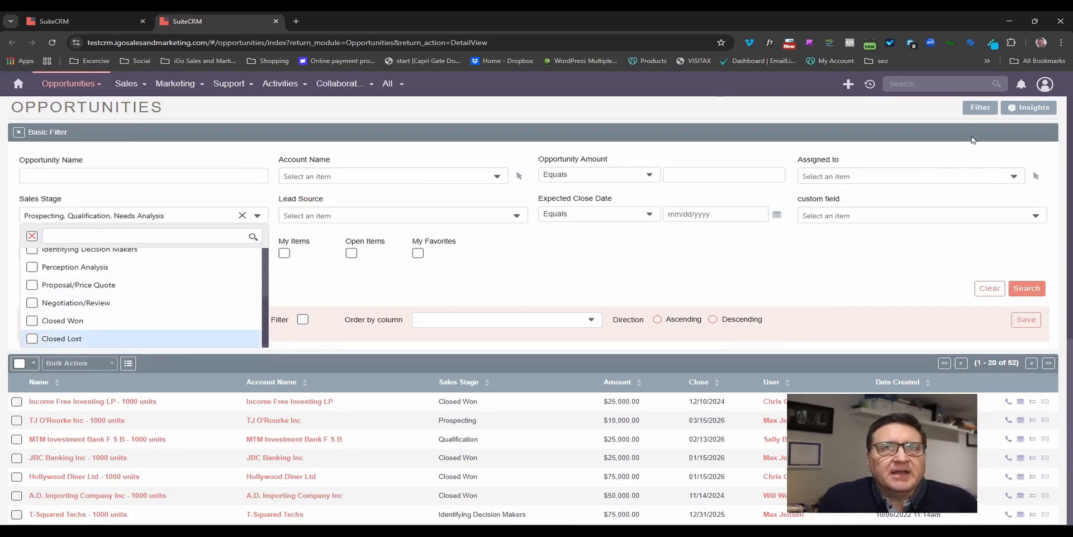
left_click(980, 108)
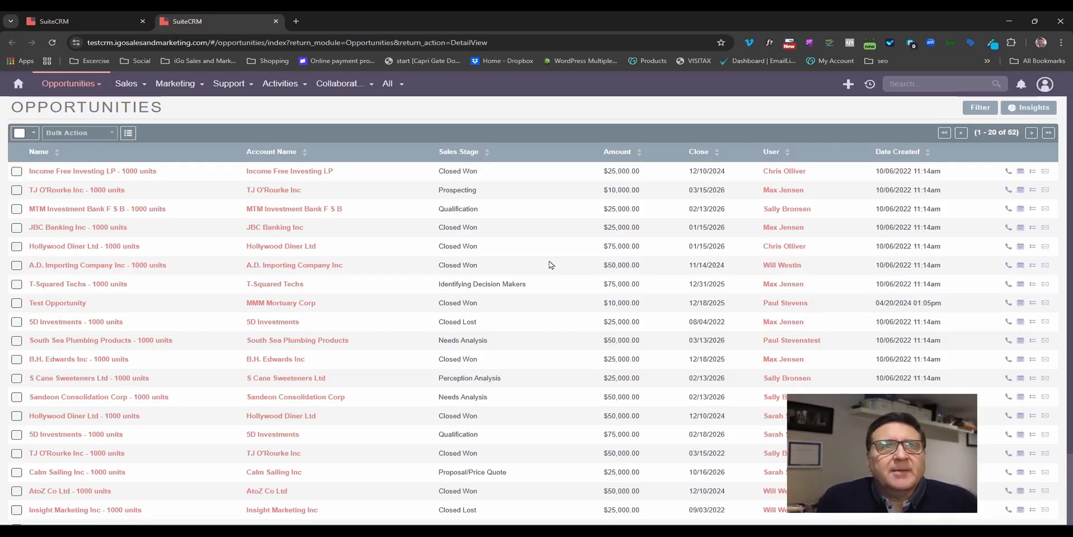
Step: Look over the opportunities list, switch to the iGo Opportunity Kanban dashboard and examine its sales stage columns
scroll(549, 263, "down", 2)
scroll(548, 263, "up", 2)
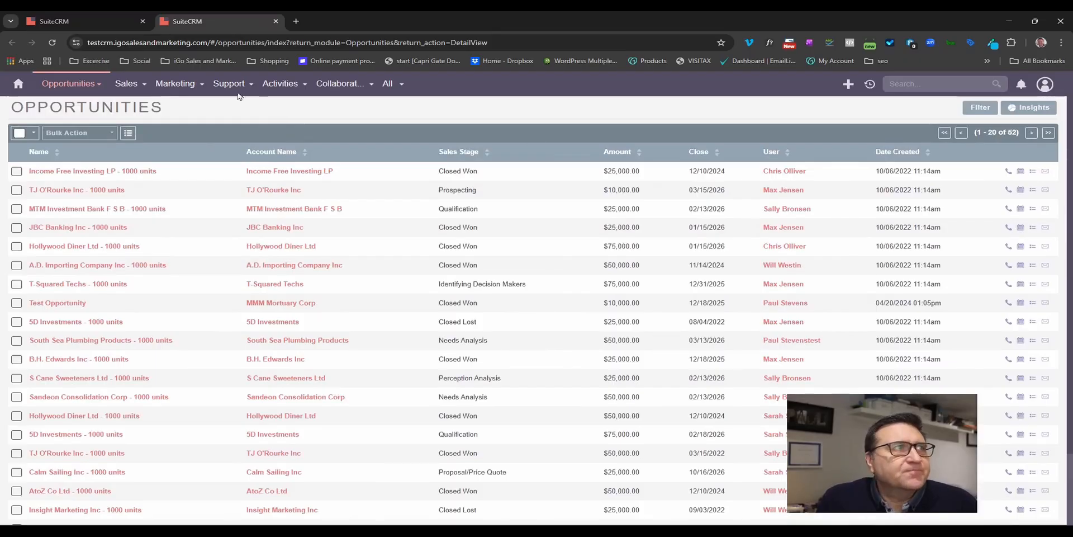
left_click(81, 26)
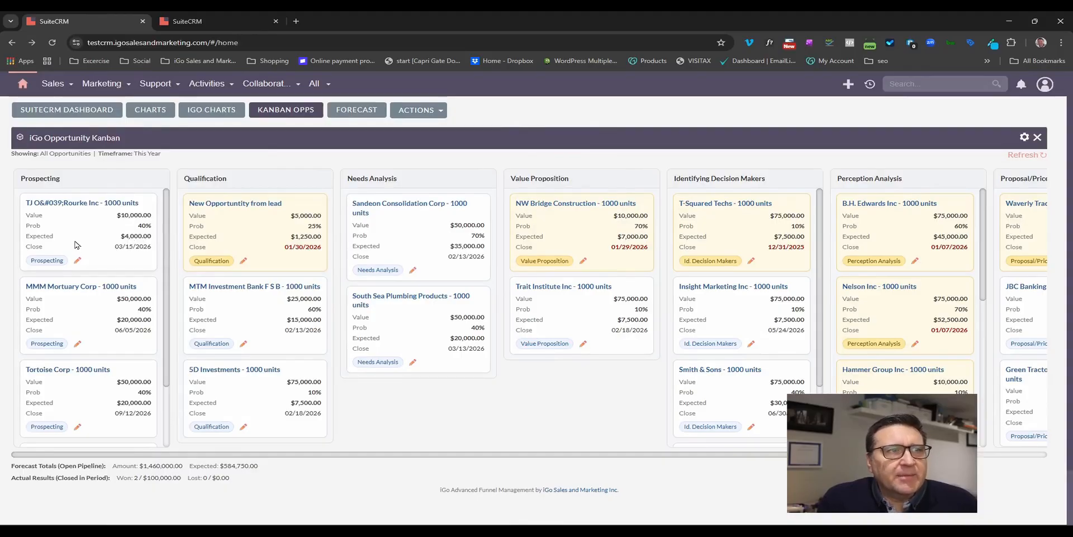
left_click_drag(77, 242, 439, 420)
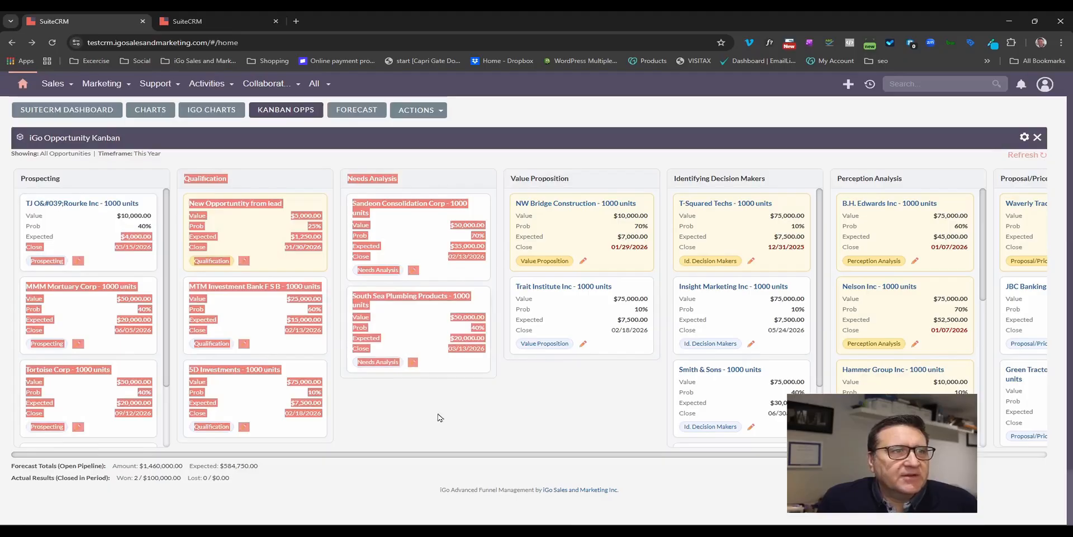
left_click(587, 124)
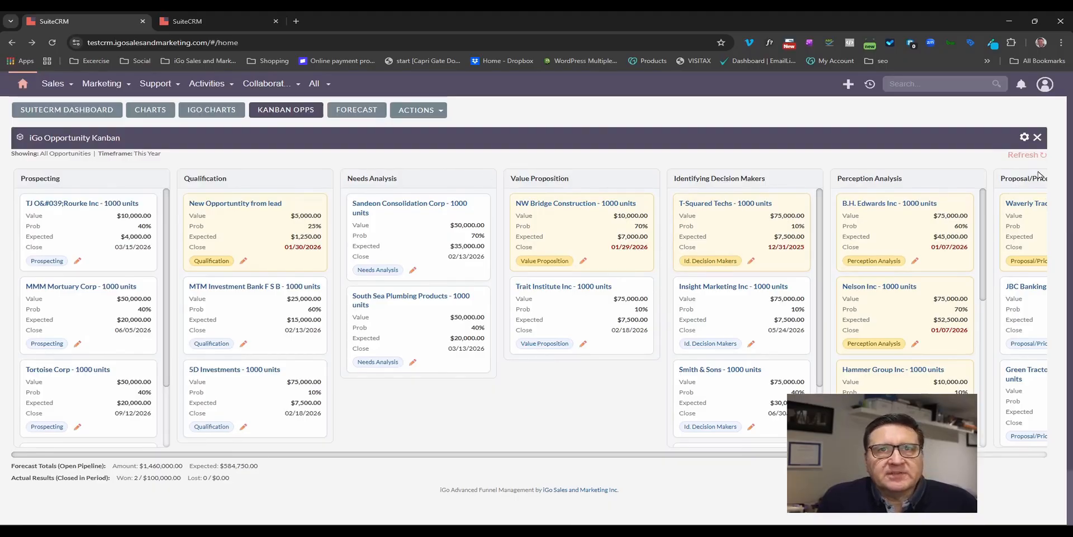
left_click_drag(614, 454, 352, 464)
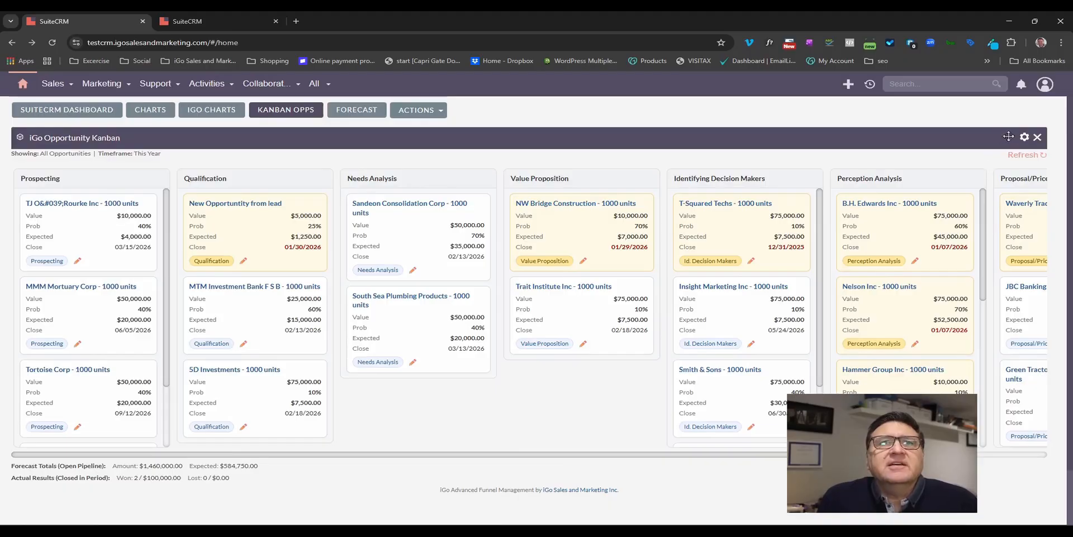
Step: Set the opportunity Kanban's scope to All Opportunities and its timeframe to This Year, and save the options
left_click(1025, 139)
left_click(441, 203)
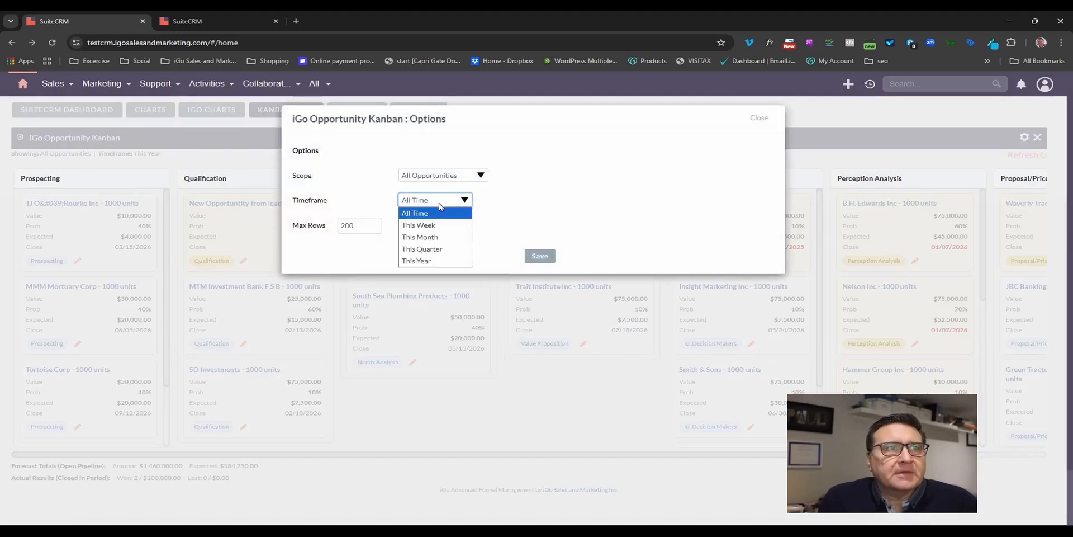
left_click(440, 252)
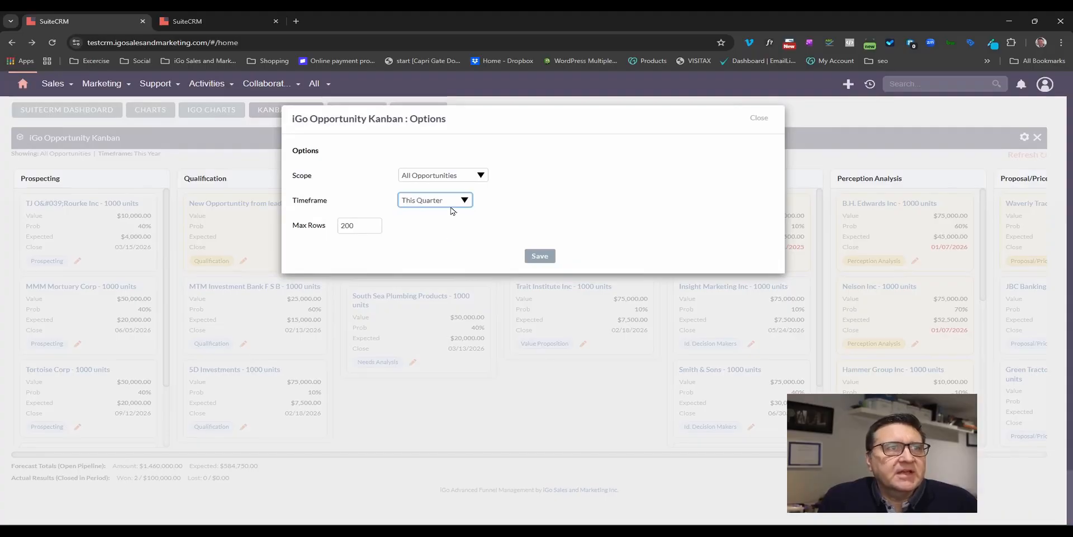
left_click(456, 204)
left_click(425, 261)
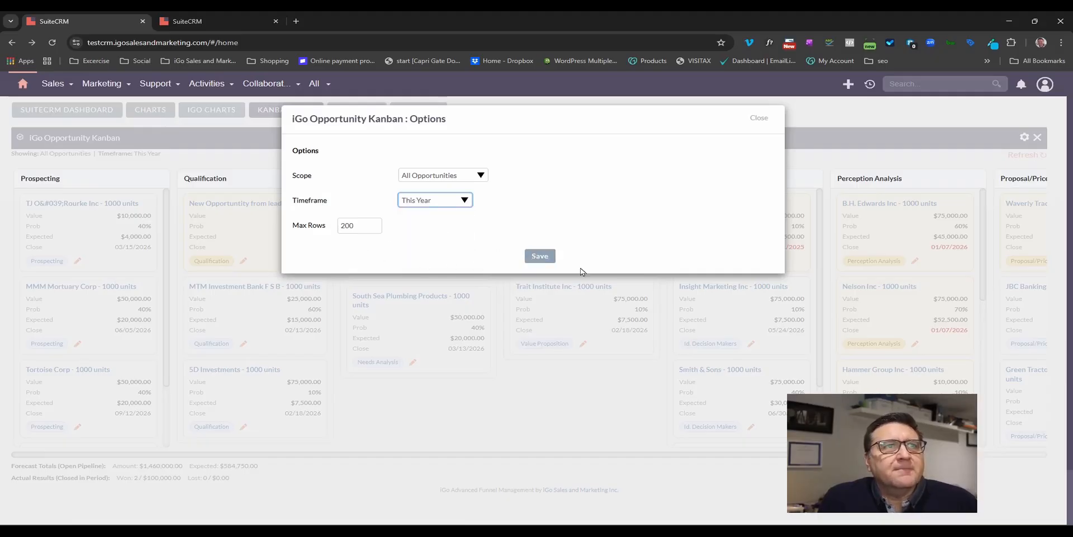
left_click(478, 175)
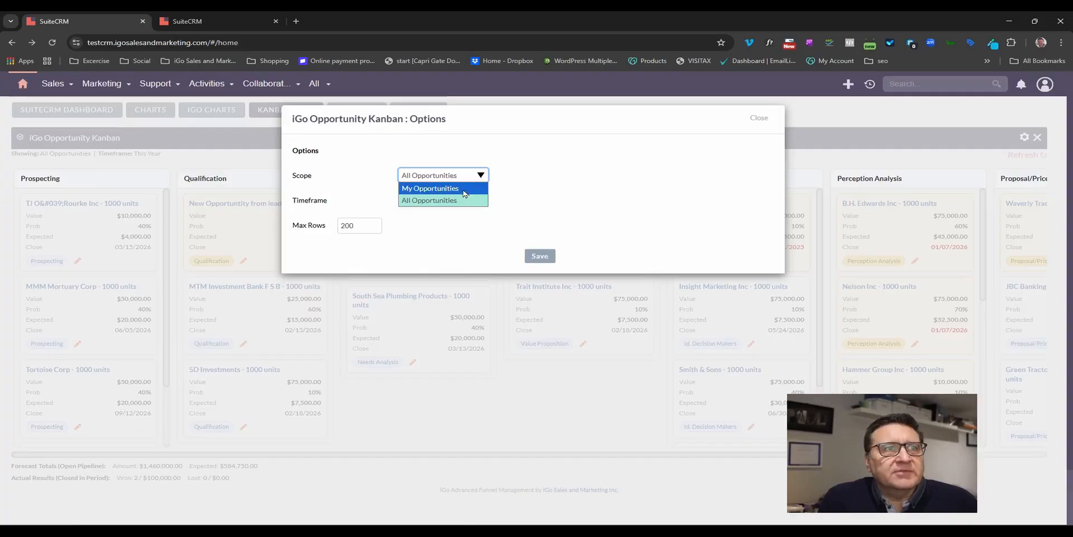
left_click(472, 200)
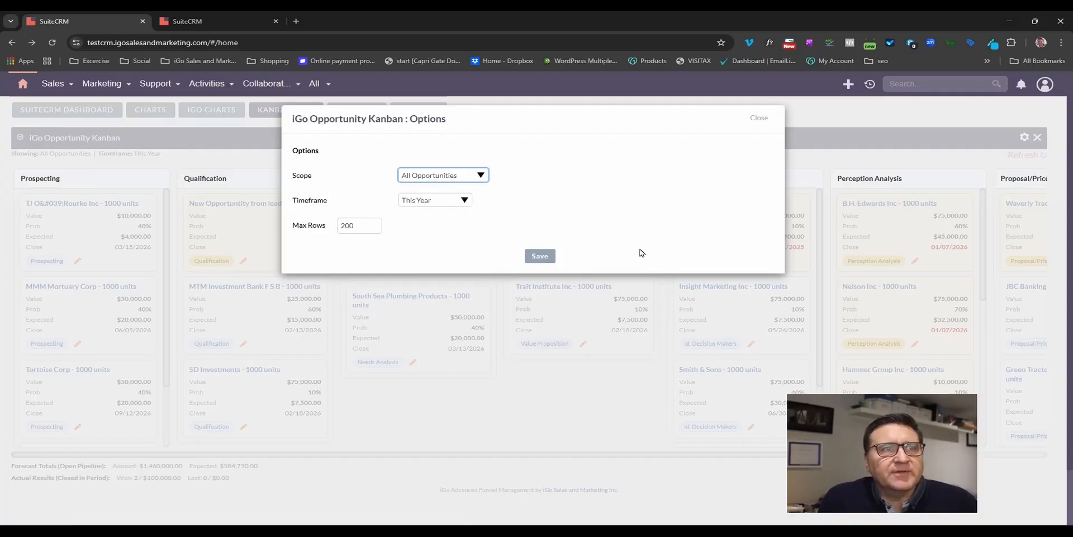
left_click(540, 255)
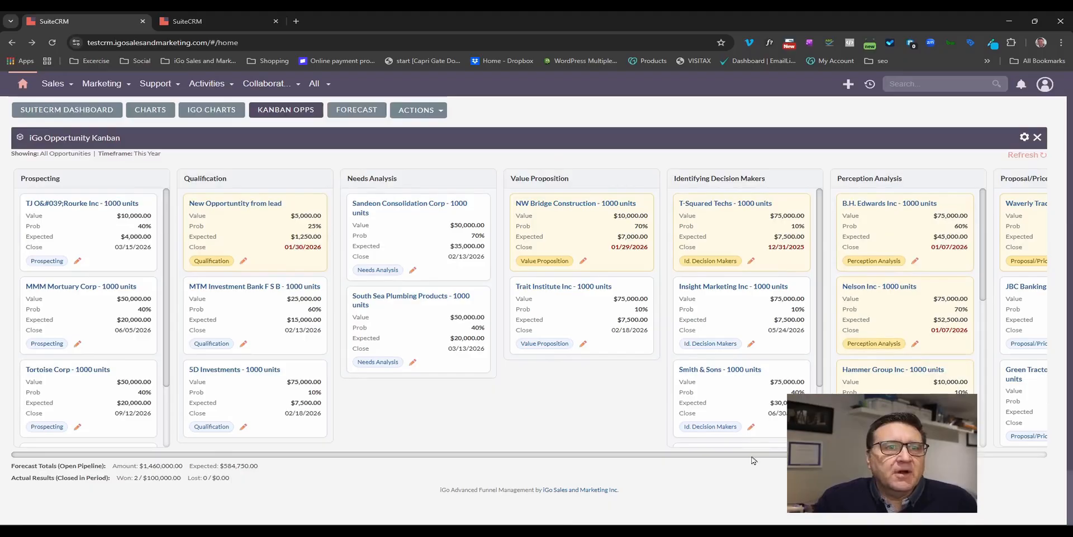
Step: Change the sales stage of the "New Opportuntity from lead" card from the Qualification column to Prospecting
left_click_drag(747, 455, 650, 498)
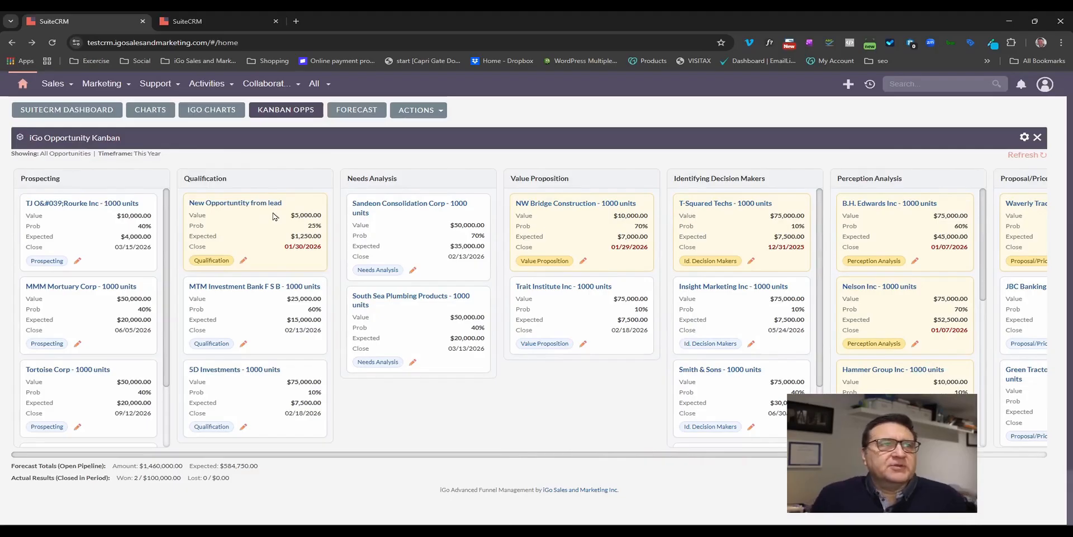
left_click(244, 260)
left_click(245, 263)
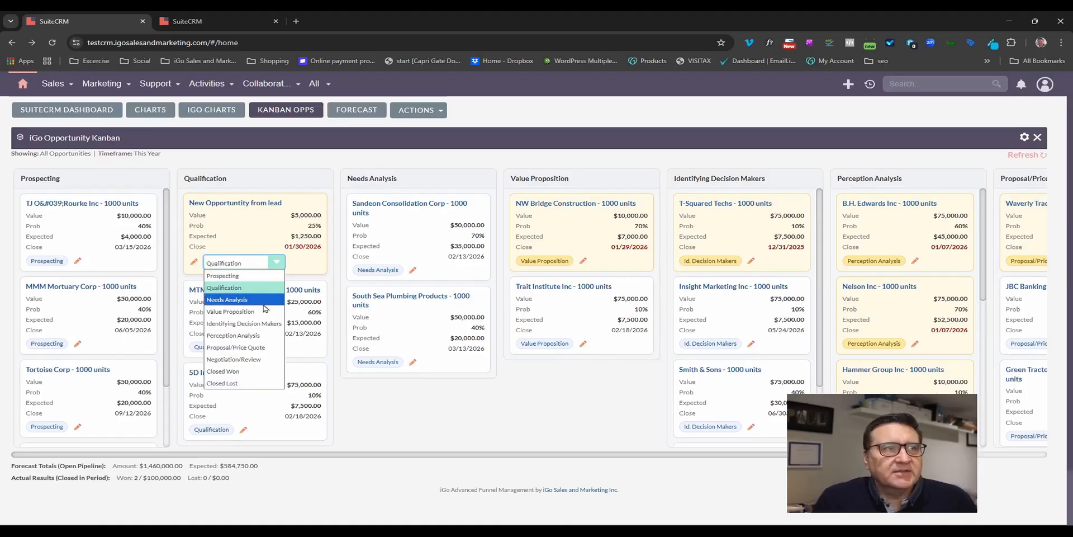
left_click(262, 276)
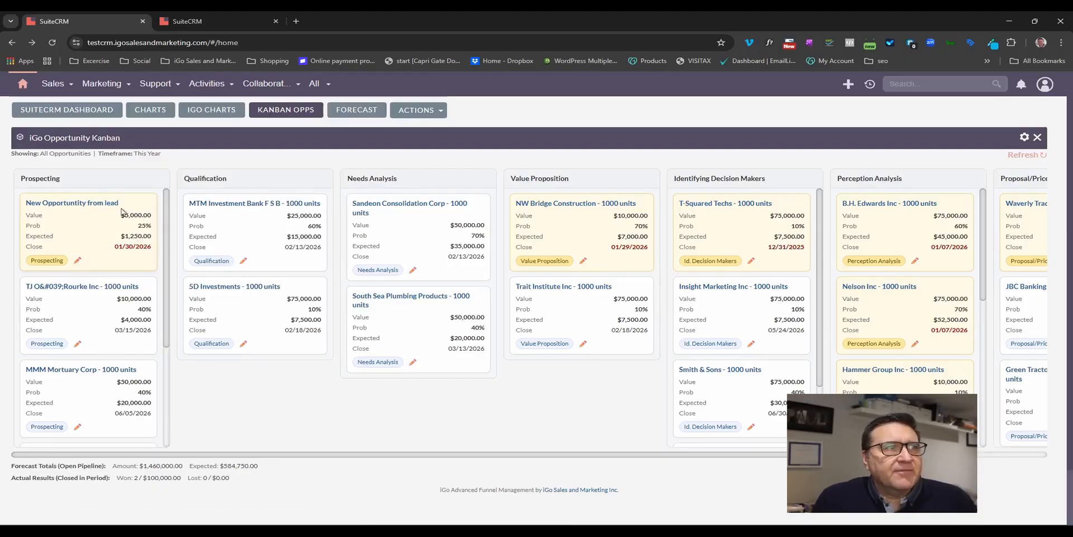
Step: Open the "New Opportuntity from lead" record and save its expected close date as 03/30/2026
left_click(101, 206)
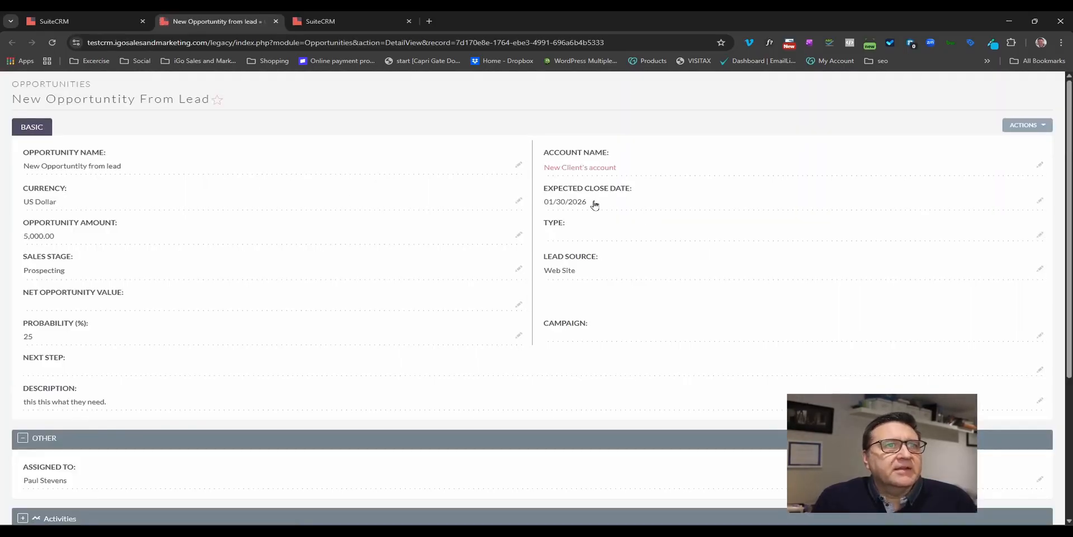
double_click(593, 202)
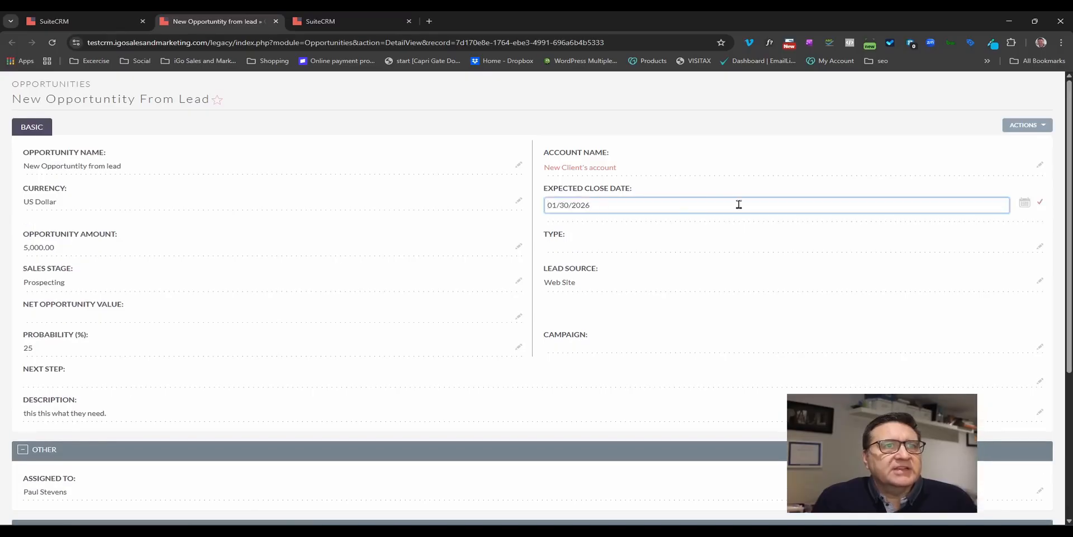
left_click(1024, 202)
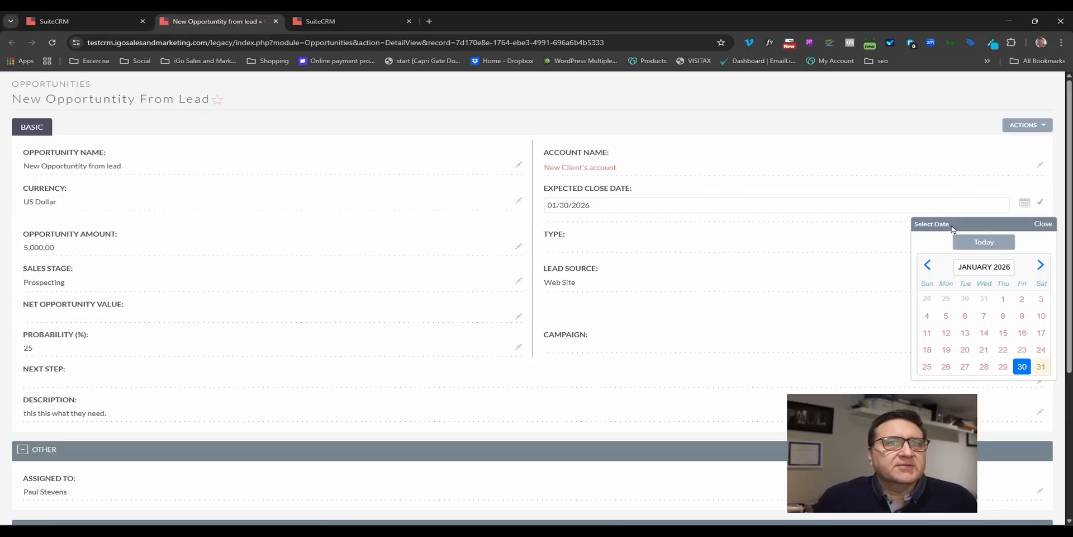
left_click_drag(953, 229, 813, 207)
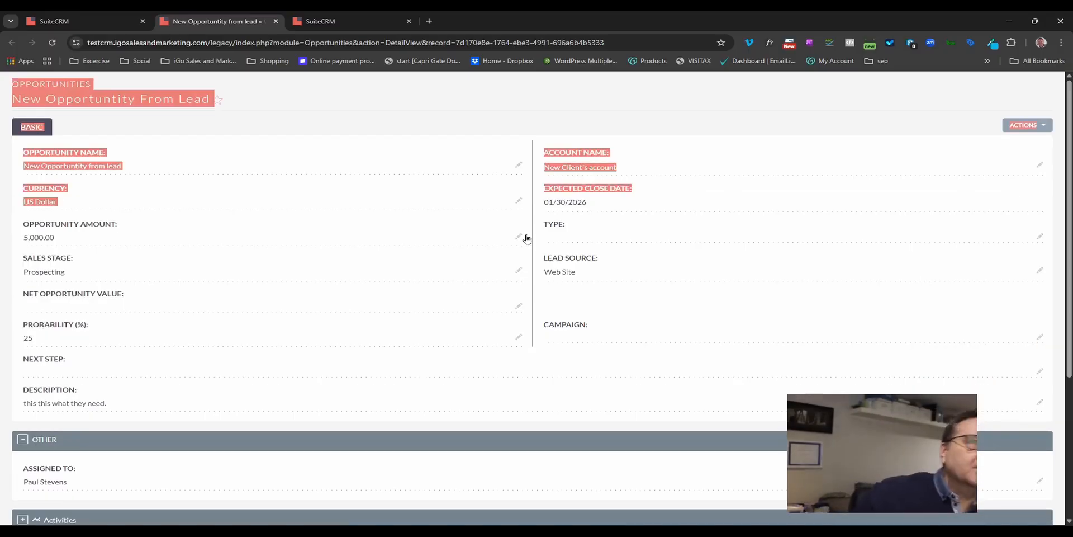
double_click(578, 204)
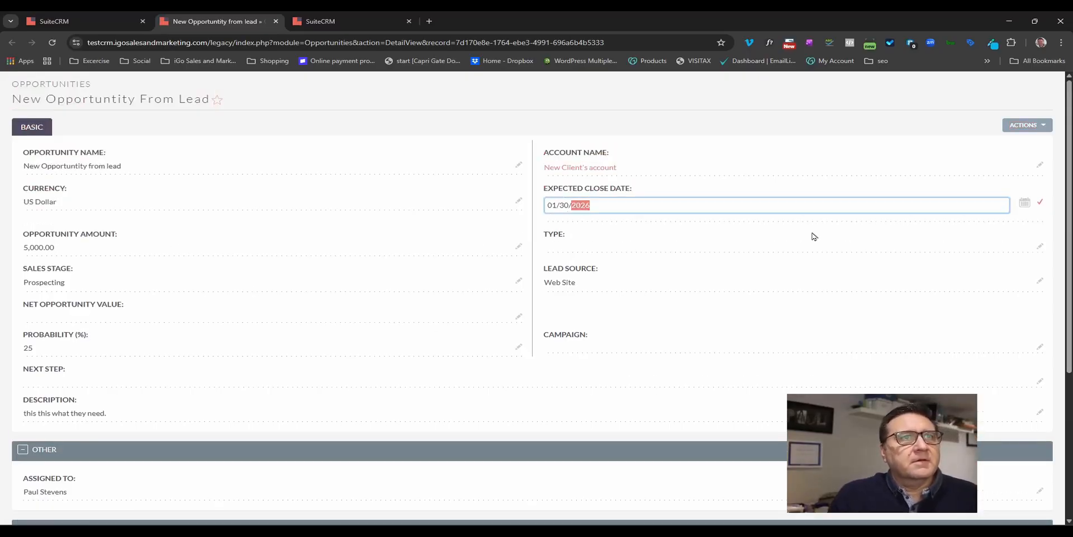
key("Left")
key("Delete")
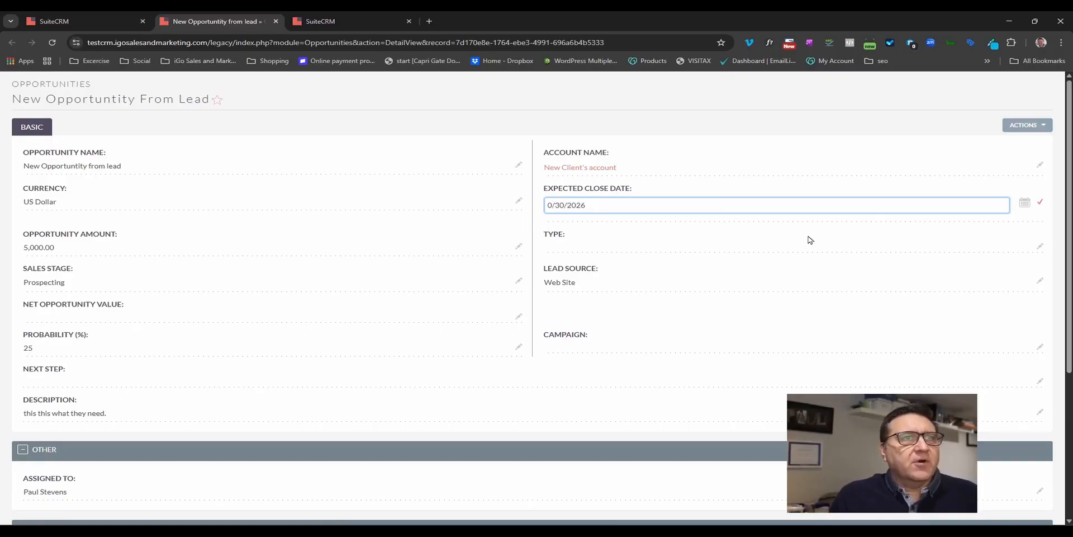
type("3")
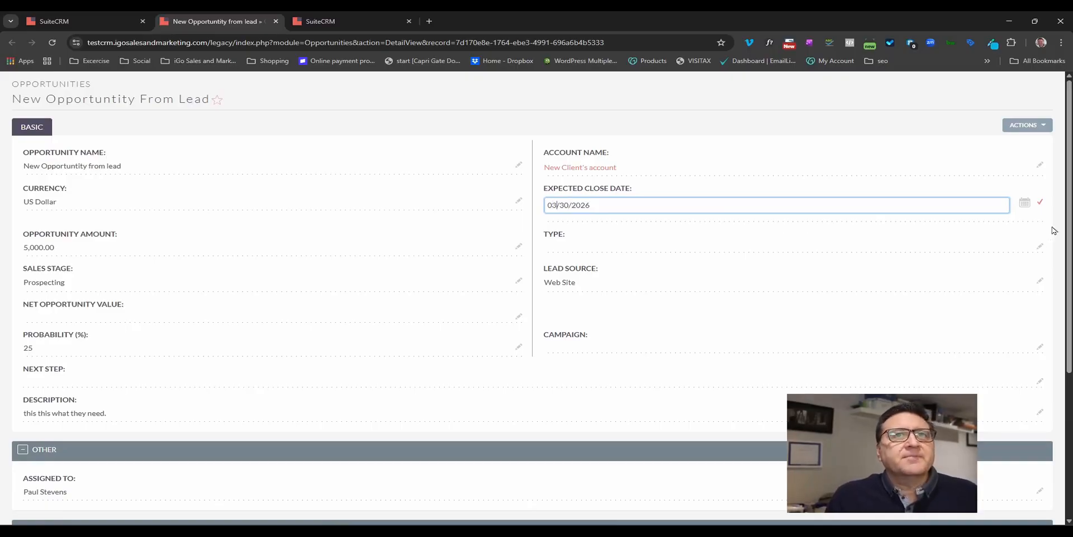
left_click(1039, 205)
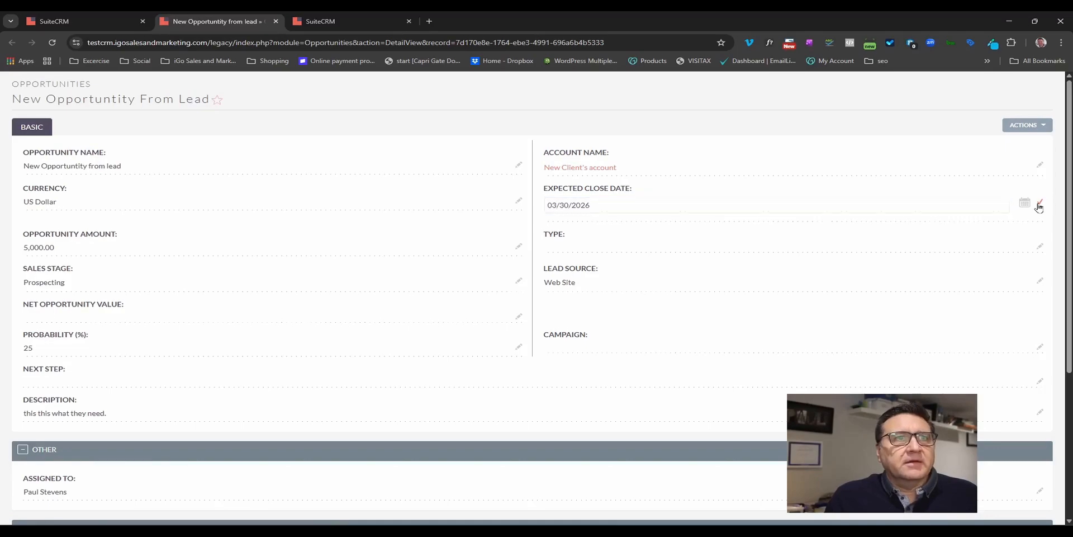
Step: Return to the opportunity Kanban, refresh it and look through the cards in the Prospecting column
left_click(93, 17)
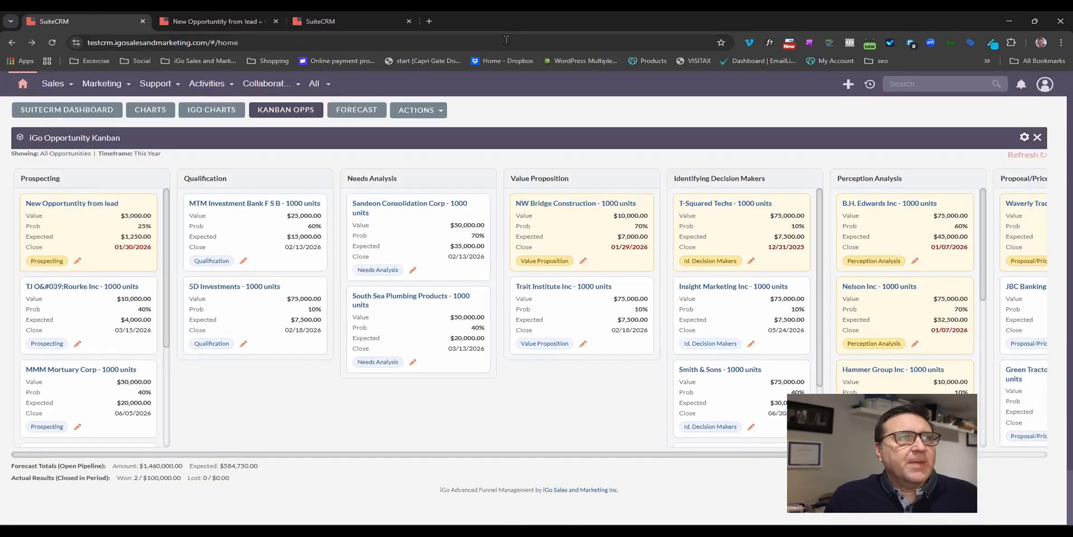
left_click(1022, 159)
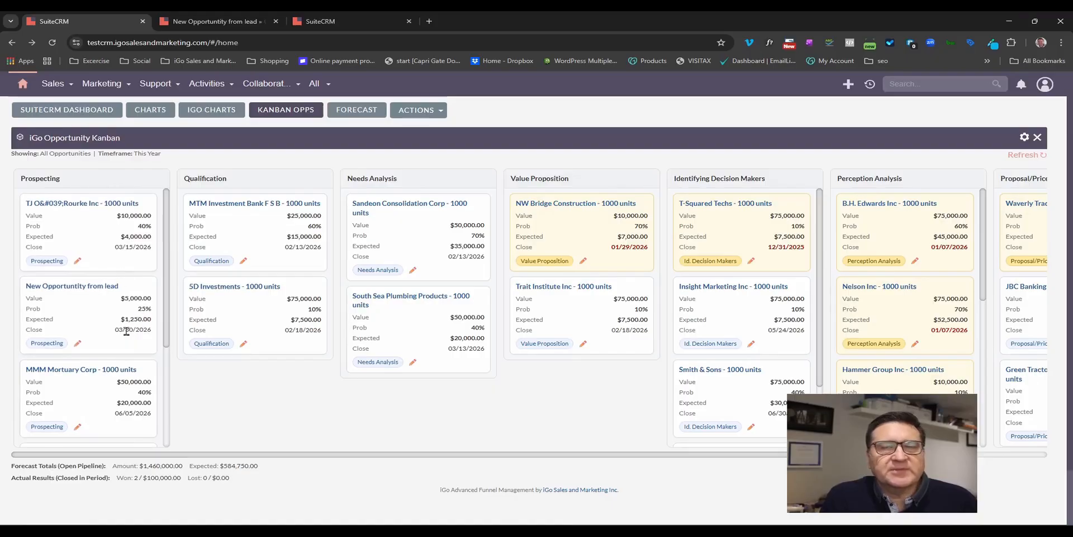
scroll(137, 279, "down", 3)
scroll(137, 262, "up", 4)
scroll(130, 229, "down", 3)
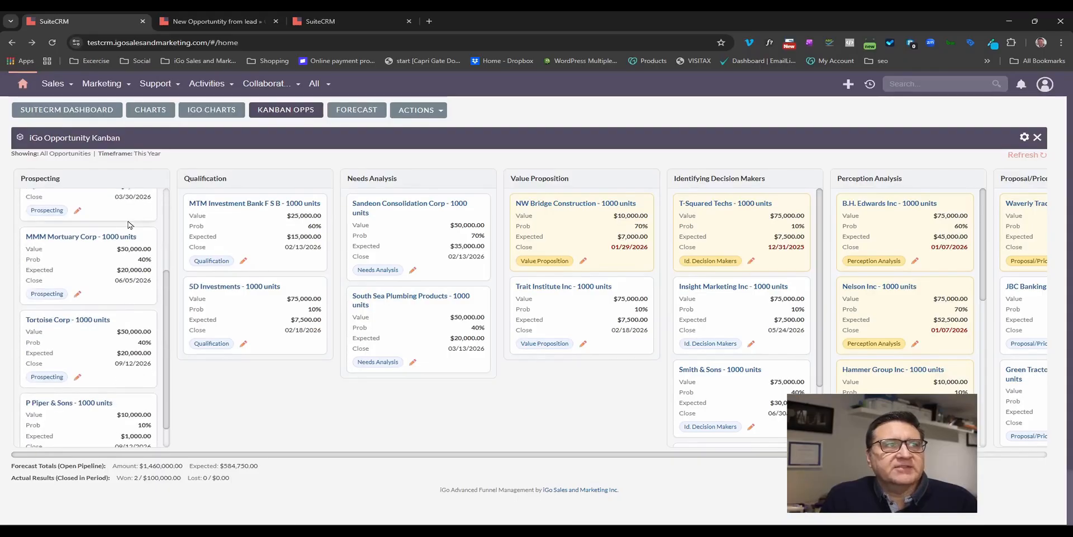
scroll(130, 224, "down", 1)
scroll(124, 242, "up", 3)
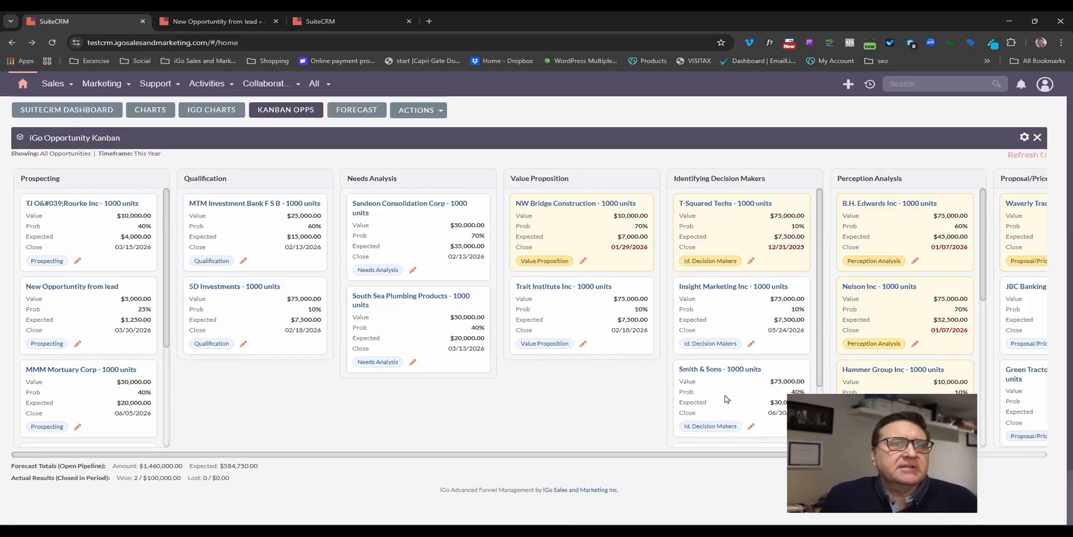
Step: Change the sales stage of the "AB Drivers Limited - 1000 units" card from Identifying Decision Makers to Proposal/Price Quote and view the later-stage columns
scroll(710, 260, "down", 2)
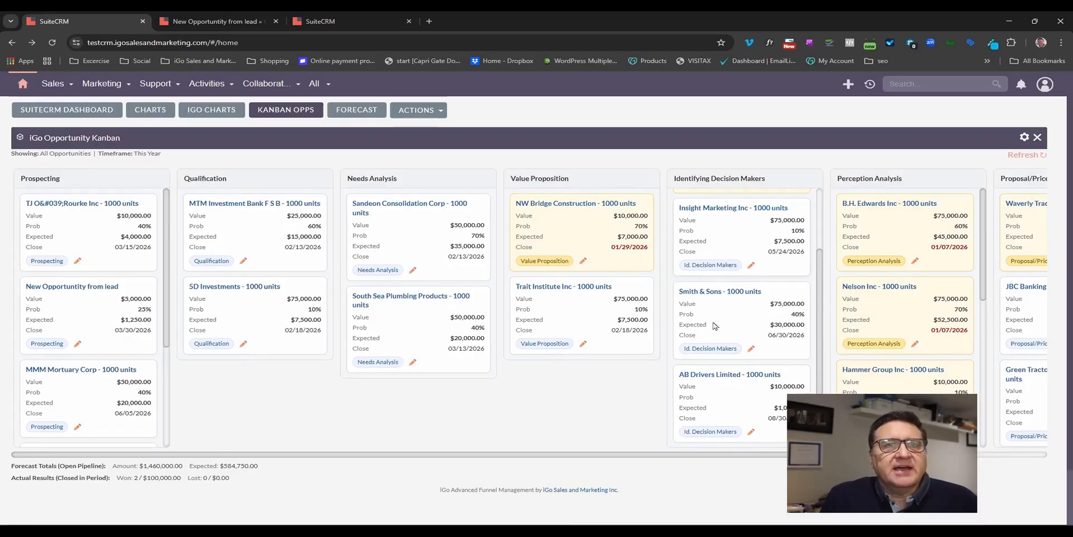
left_click(750, 435)
left_click(754, 433)
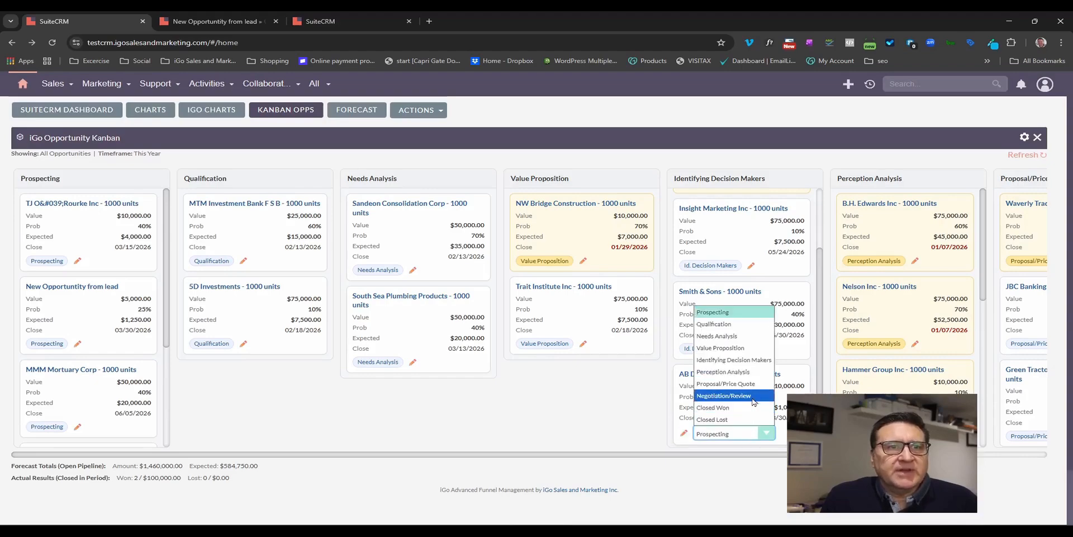
left_click(753, 383)
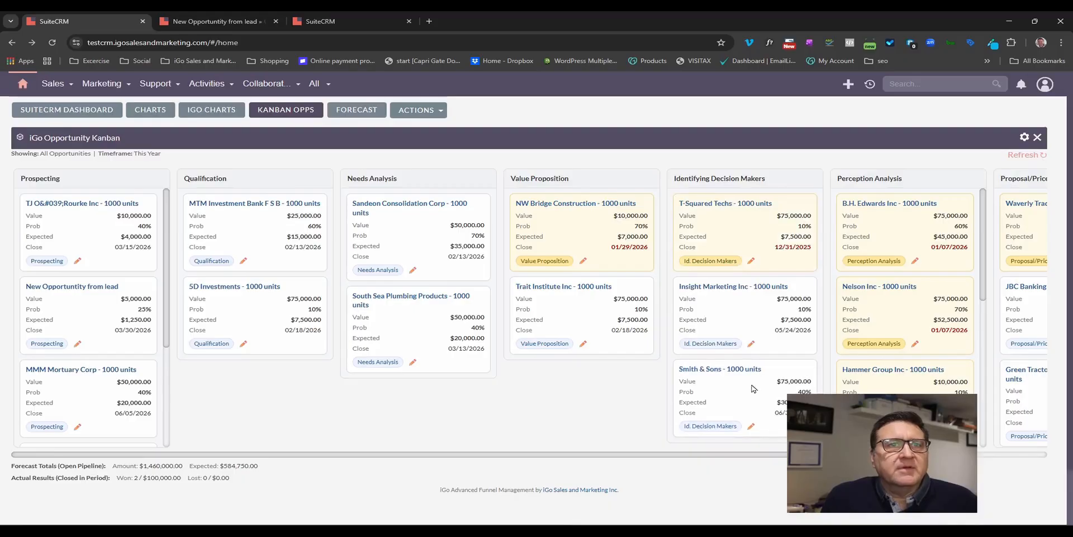
left_click_drag(691, 457, 905, 456)
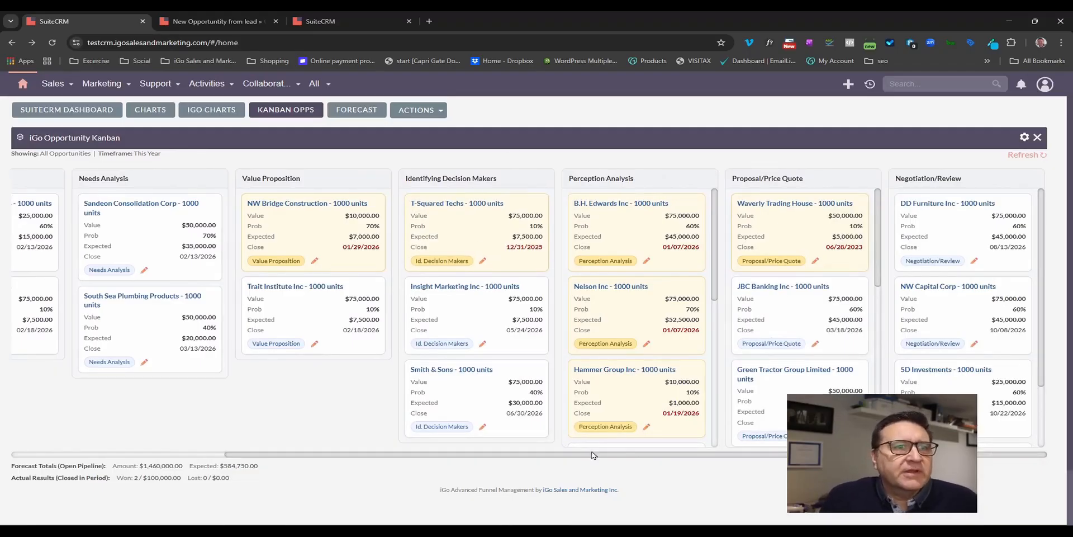
left_click_drag(597, 458, 316, 429)
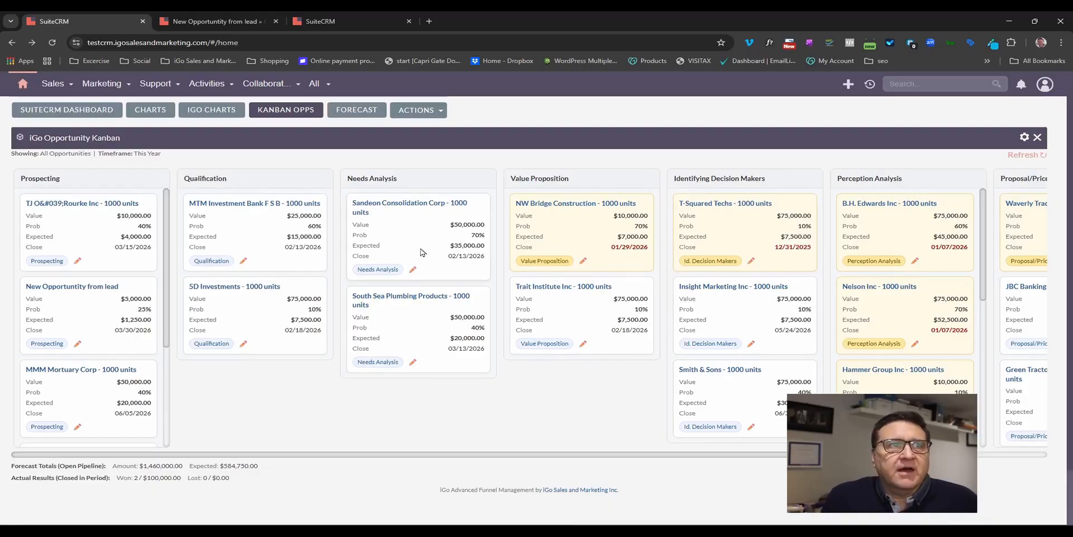
Step: View the Sandeon Consolidation Corp opportunity record and the full Opportunities list, and return to the opportunity Kanban
left_click(394, 206)
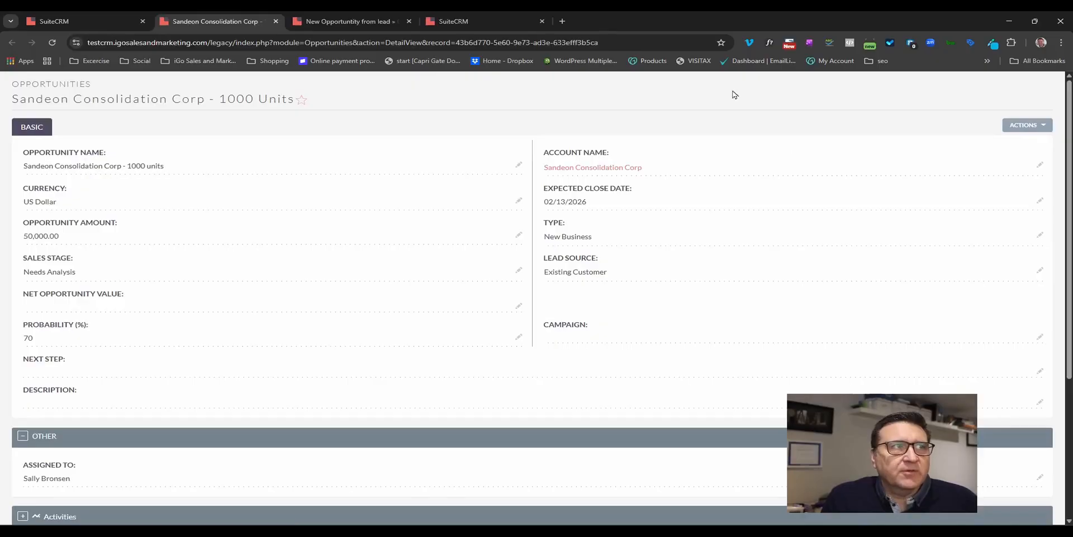
left_click(84, 21)
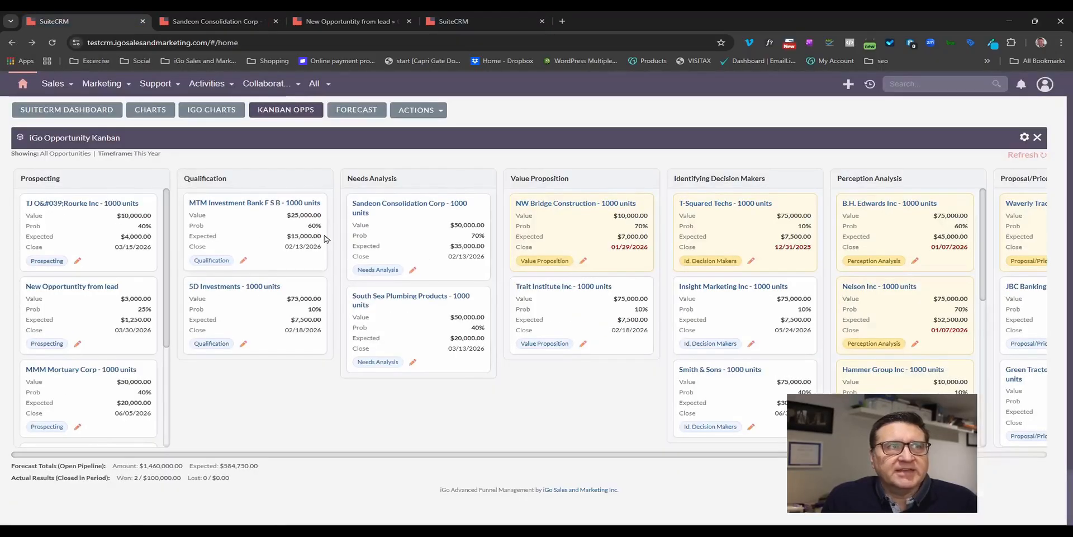
left_click(216, 20)
left_click(361, 19)
left_click(454, 21)
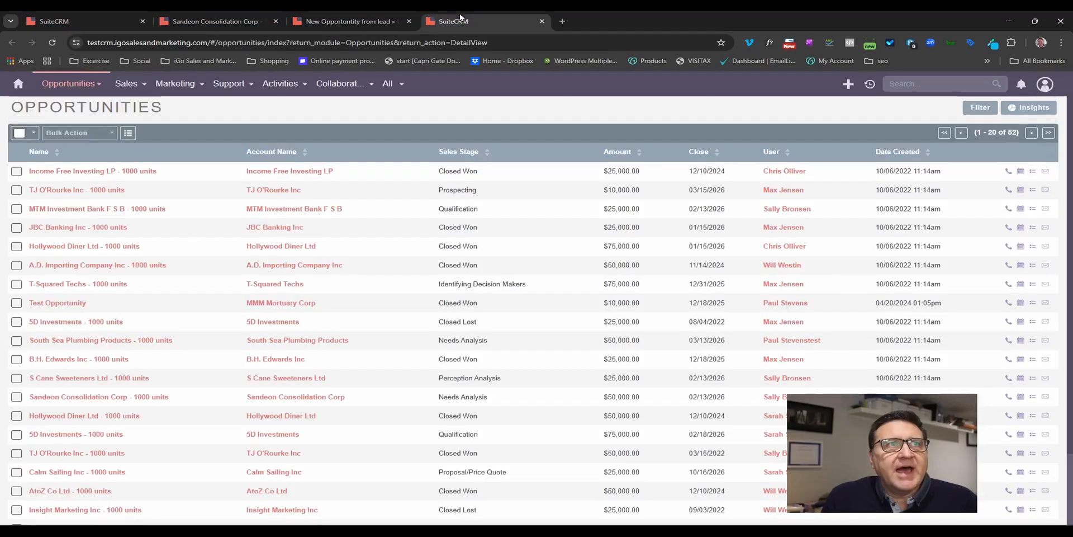
left_click(84, 22)
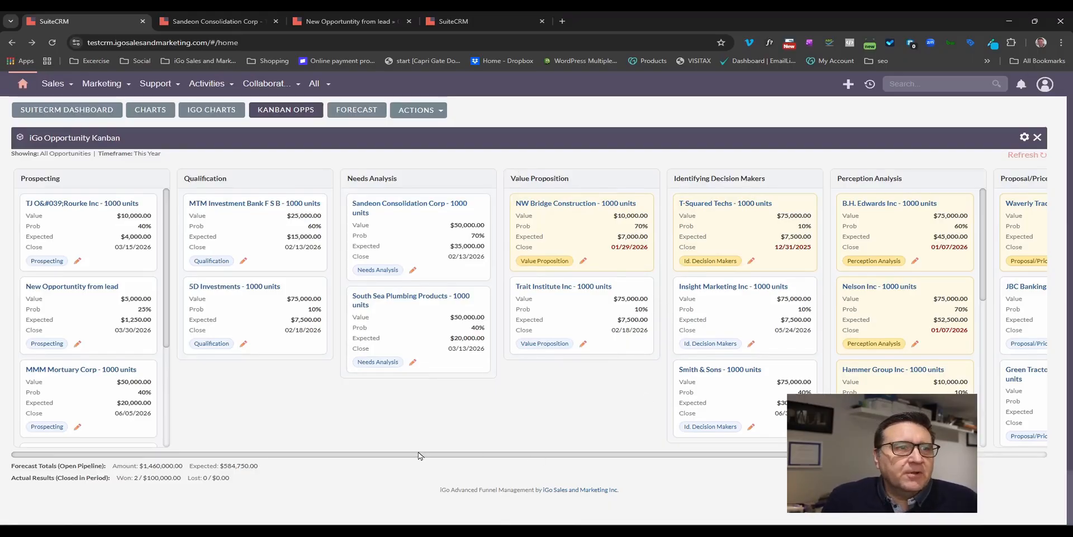
left_click_drag(429, 456, 283, 450)
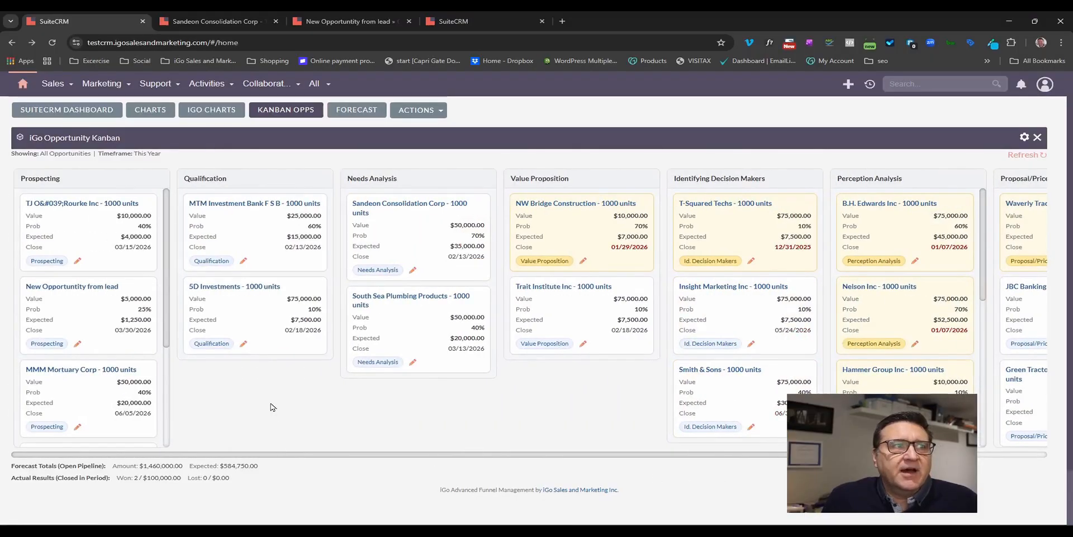
Step: Set the opportunity Kanban's timeframe to This Week, save the options and look across the stage columns
left_click(1025, 140)
left_click(456, 202)
left_click(434, 227)
left_click(543, 262)
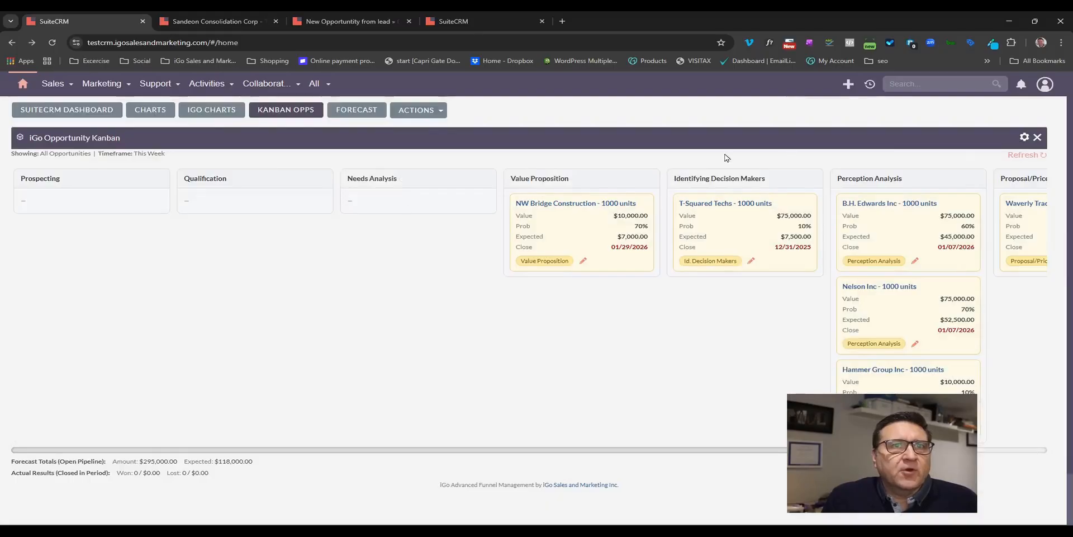
left_click_drag(731, 450, 1015, 478)
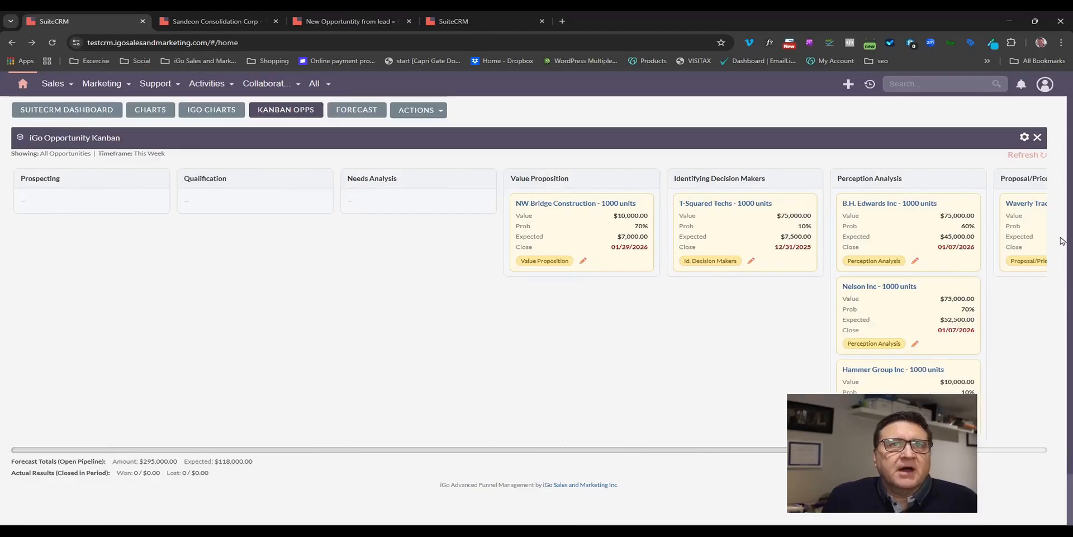
Step: Set the opportunity Kanban's timeframe to This Quarter and save the options
left_click(1026, 138)
left_click(435, 202)
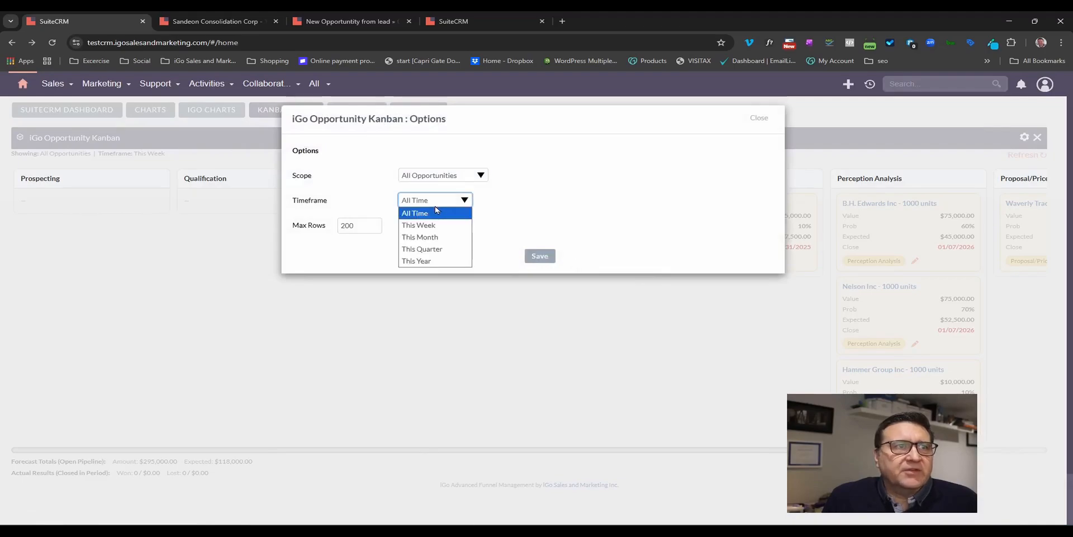
left_click(435, 250)
left_click(540, 256)
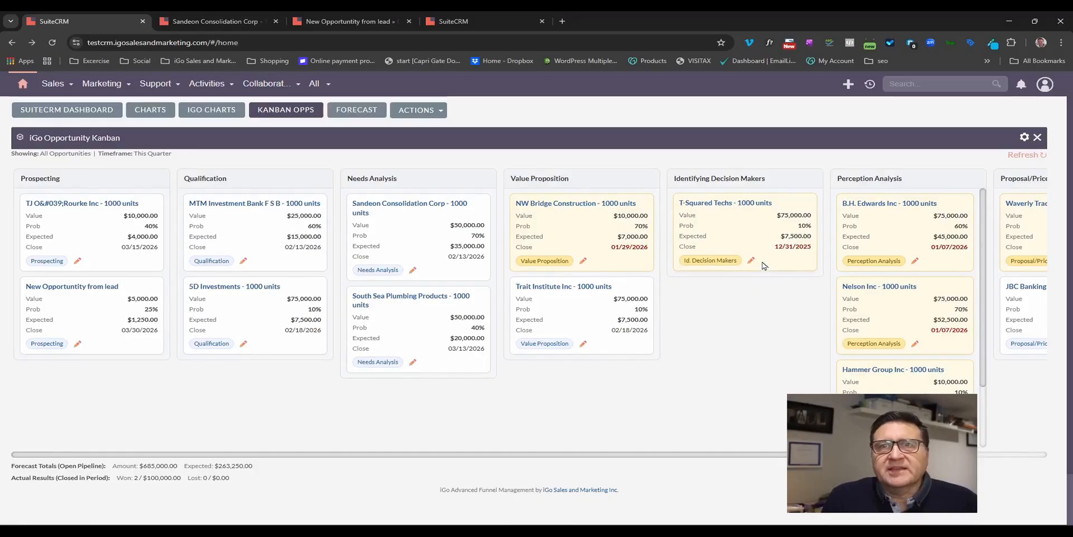
Step: Set the opportunity Kanban's scope to My Opportunities with the All Time timeframe, and save the options
left_click(1024, 137)
left_click(425, 202)
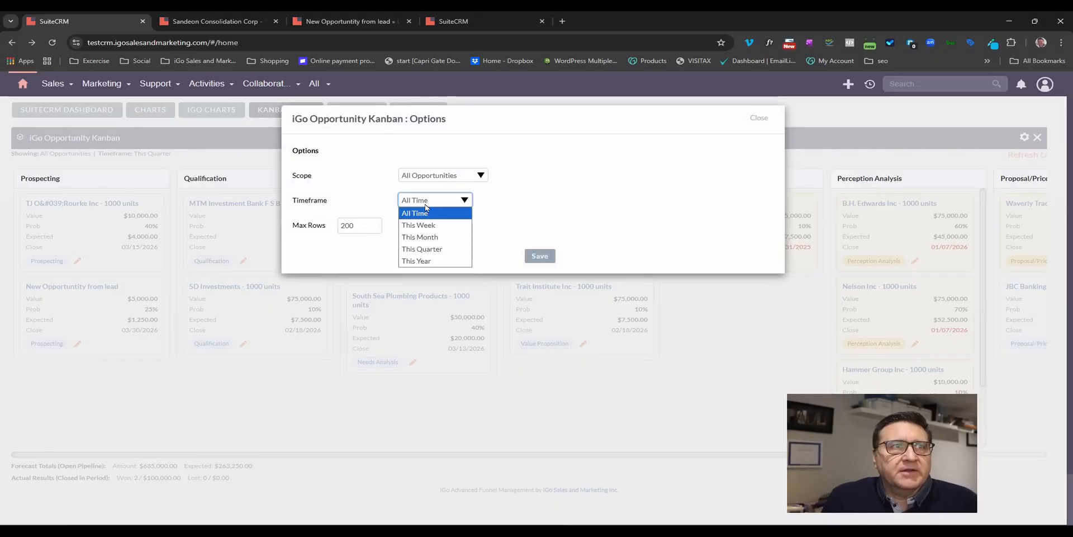
left_click(457, 180)
left_click(456, 187)
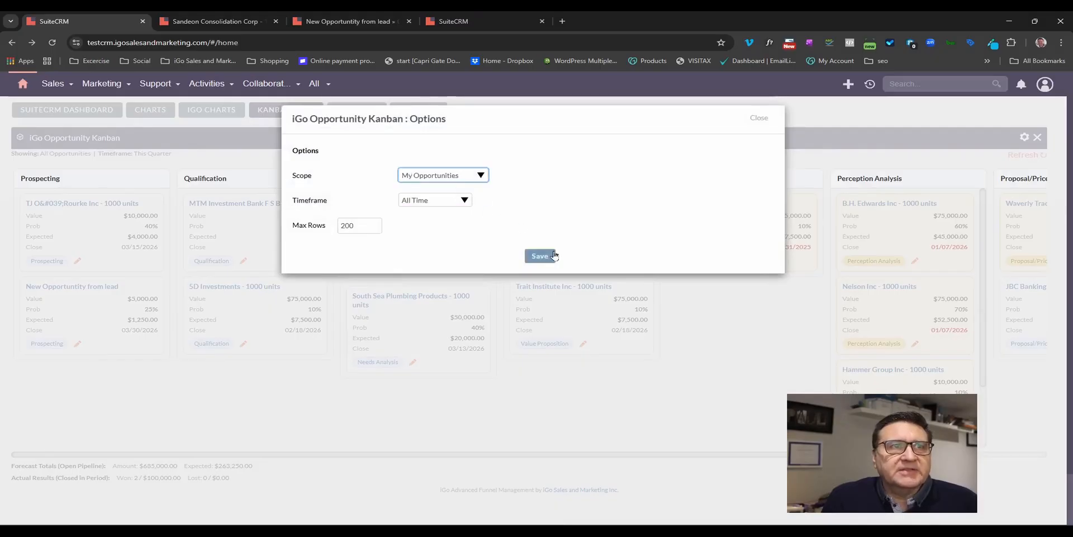
left_click(532, 261)
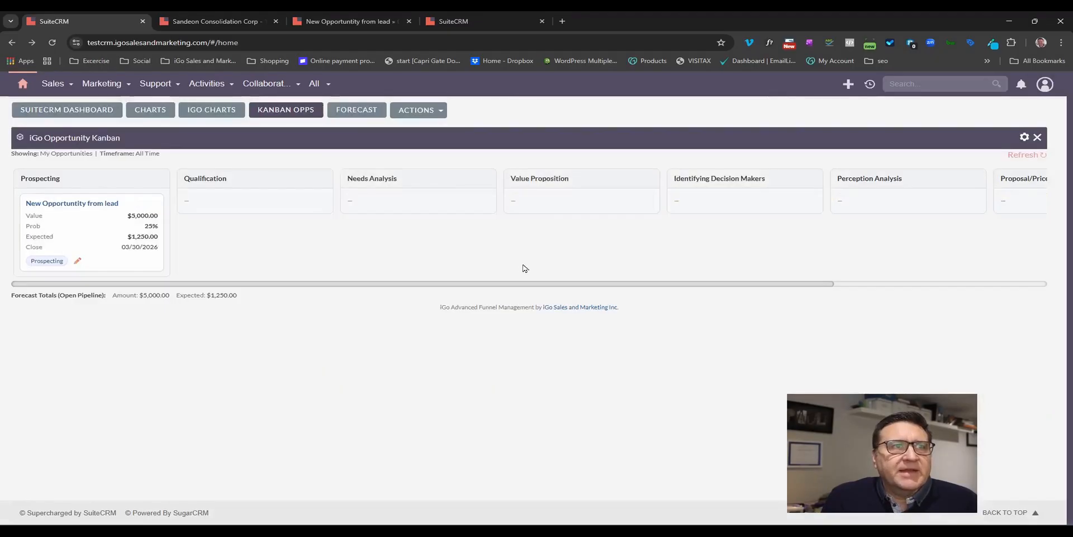